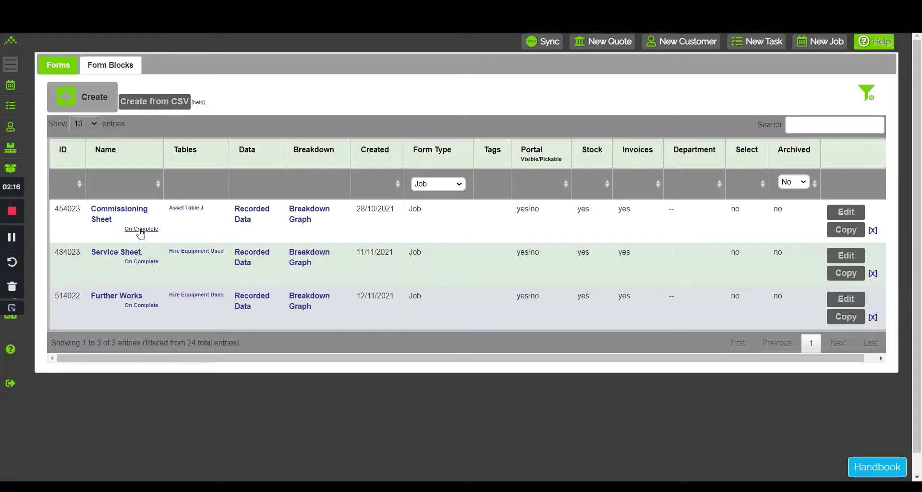
Review the on-complete actions of the Commissioning Sheet, Service Sheet and Further Works forms
click(141, 229)
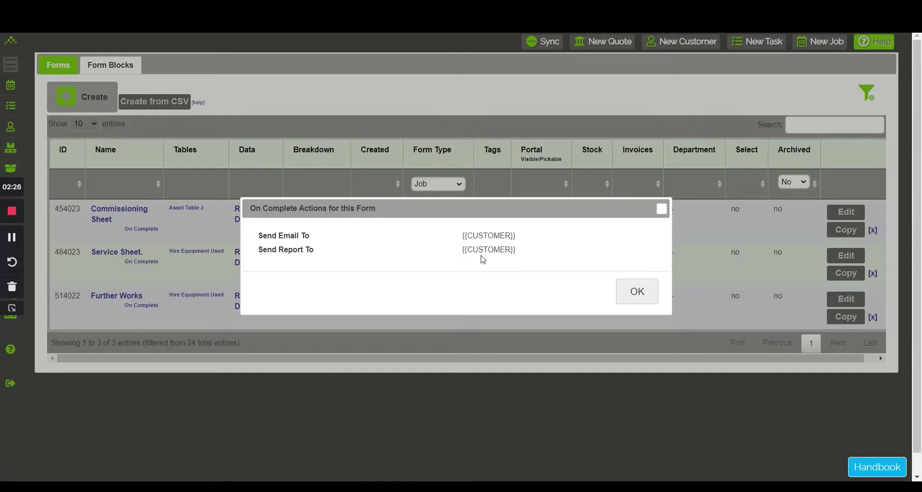
click(662, 209)
click(140, 261)
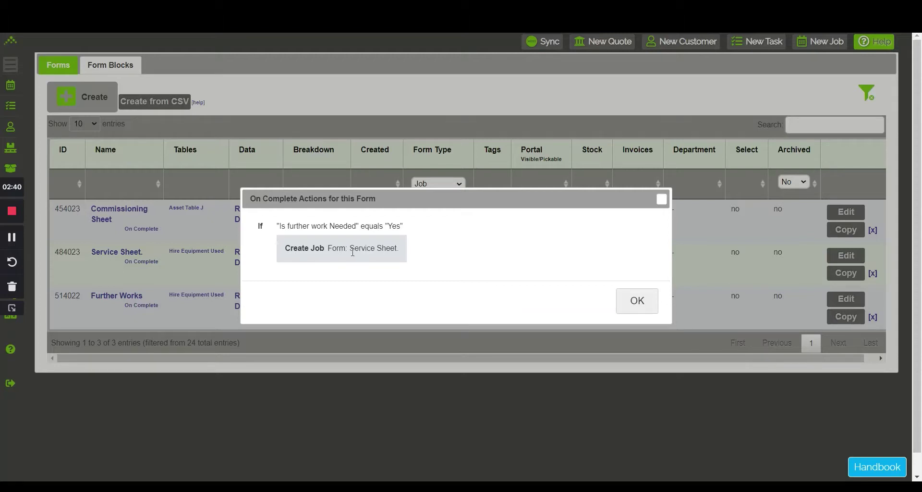
click(661, 198)
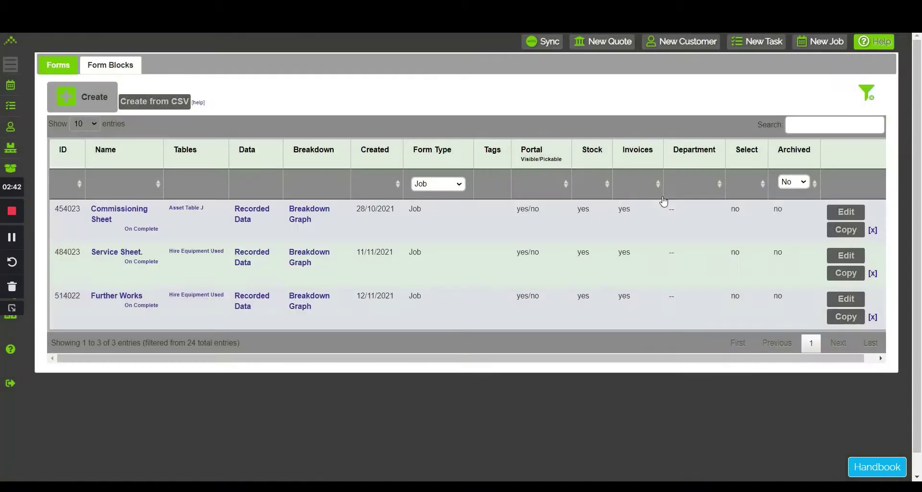
click(132, 307)
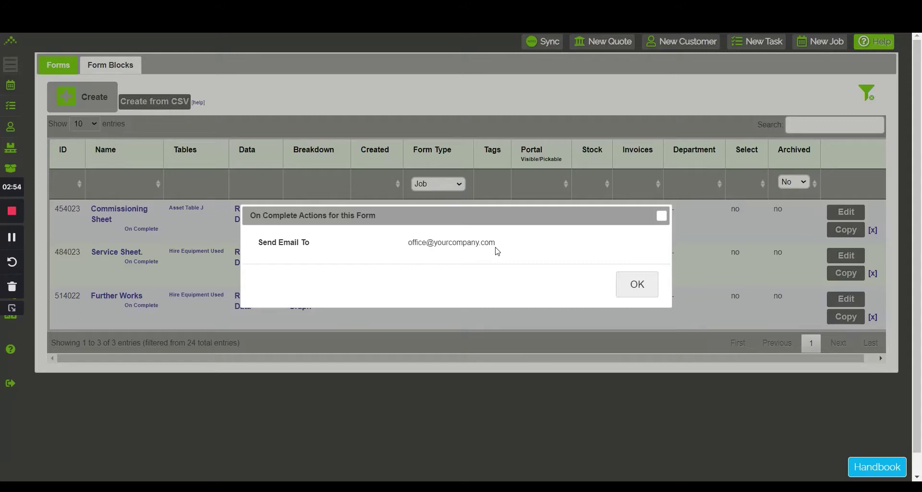
click(662, 215)
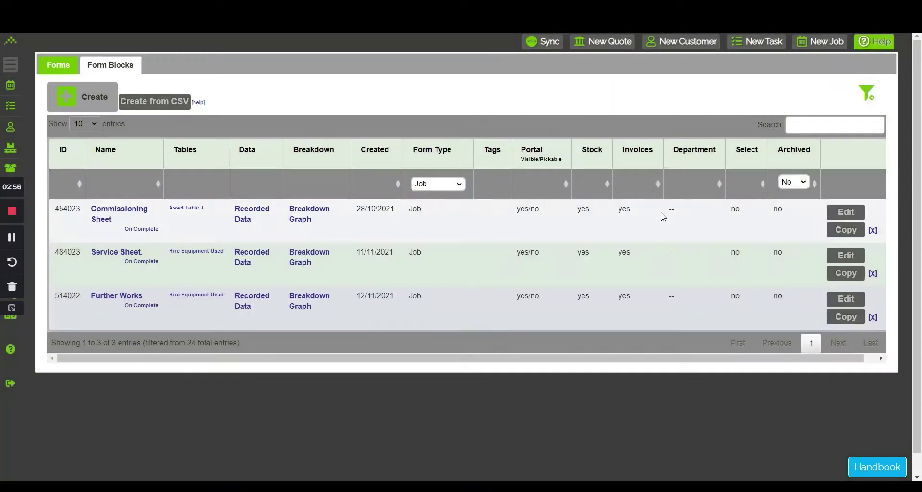
Open the Service Sheet form and examine its fields, enlarging the answer options of "Is further work Needed" to see them all
click(119, 254)
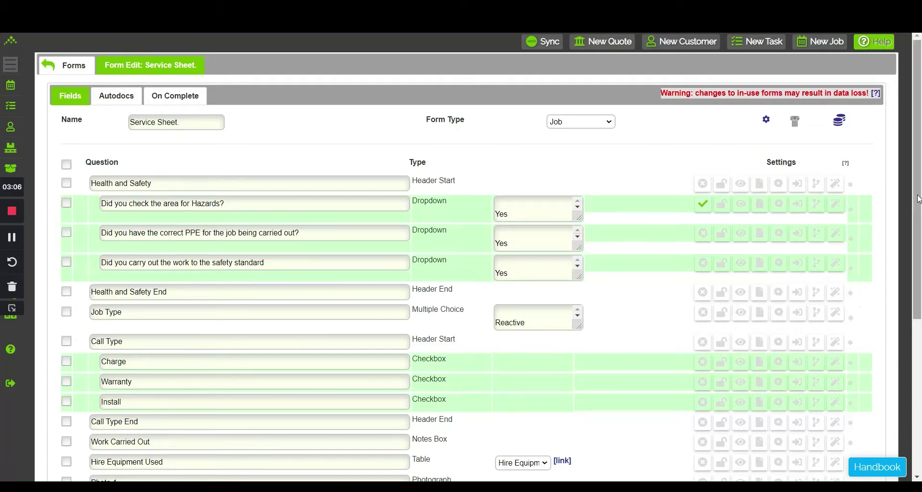
scroll(918, 235, down, 1)
scroll(919, 239, down, 4)
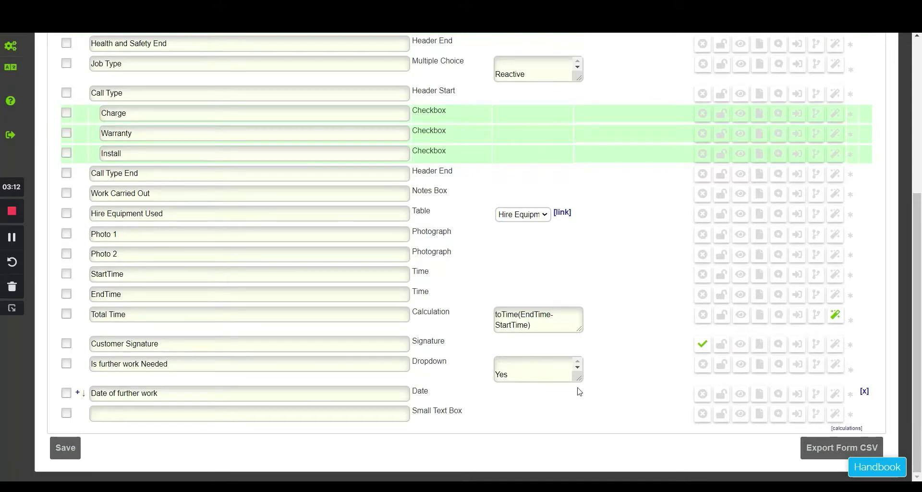
drag(574, 373, 583, 396)
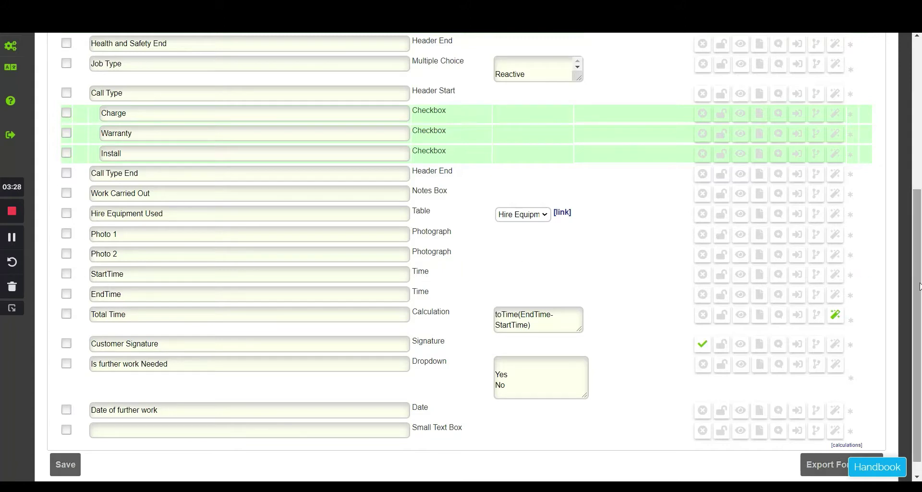
drag(916, 286, 920, 120)
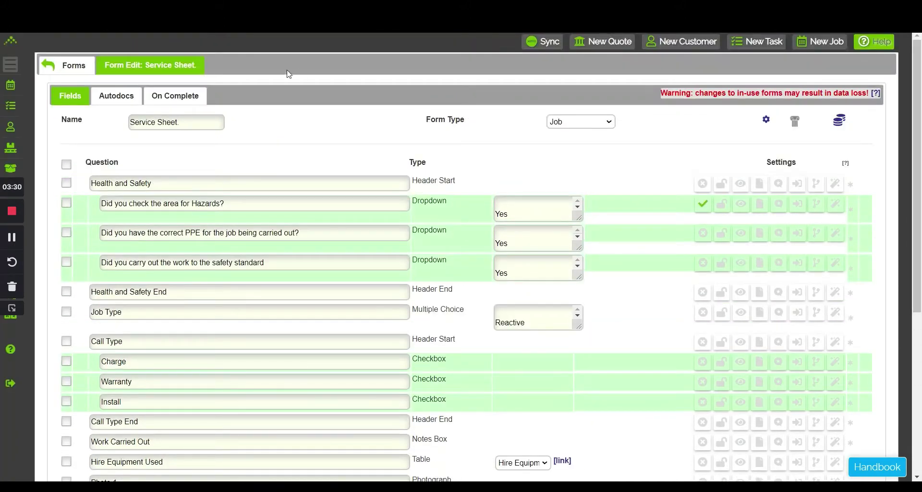
Open the Service Sheet's on-complete actions and inspect the fields available for the if condition
click(176, 97)
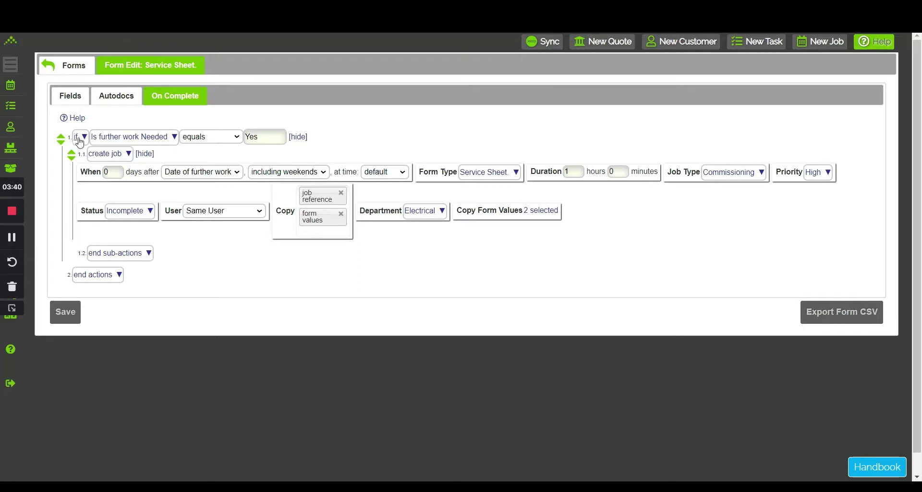
click(164, 139)
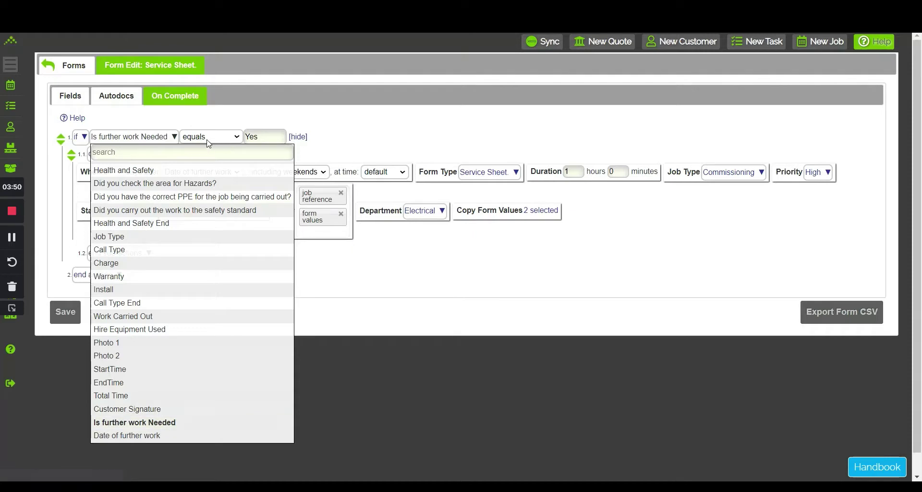
click(329, 129)
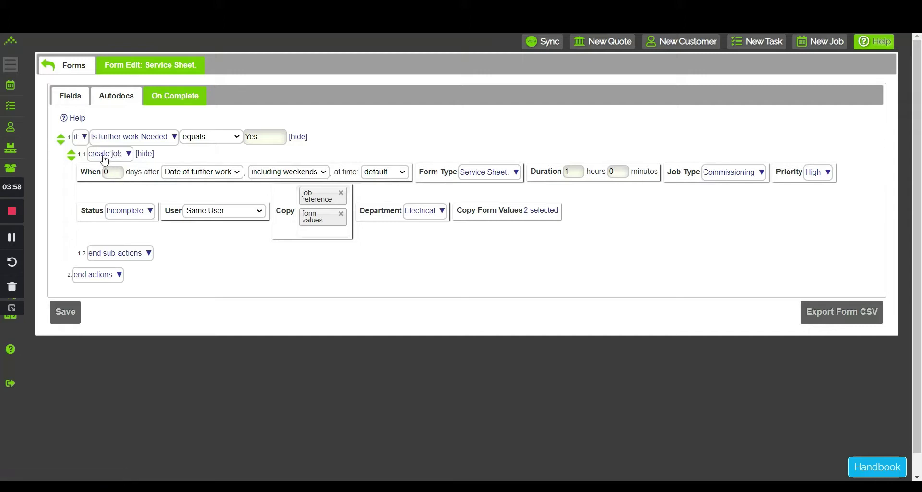
Schedule the created job 1 day after the Date of further work
click(110, 175)
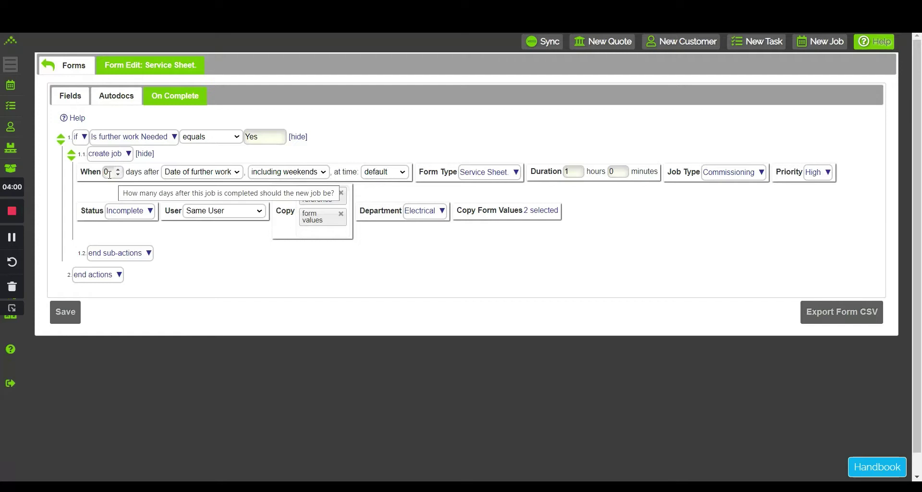
click(118, 169)
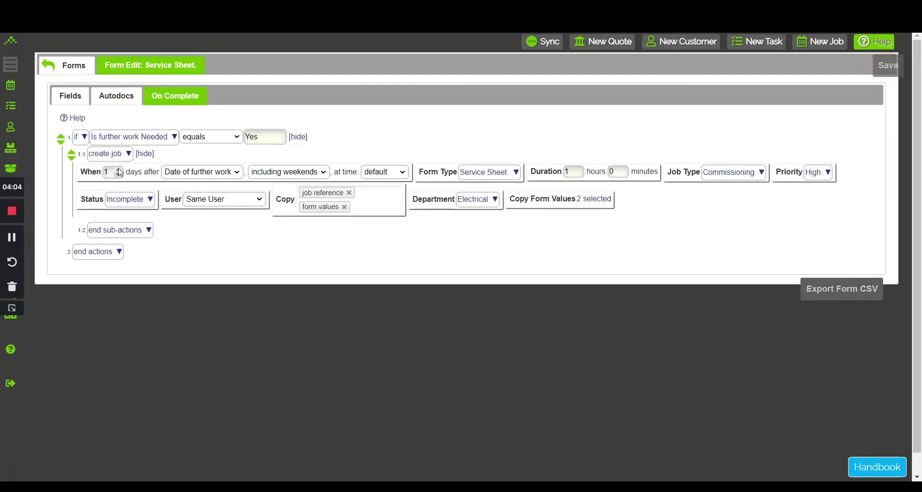
click(205, 172)
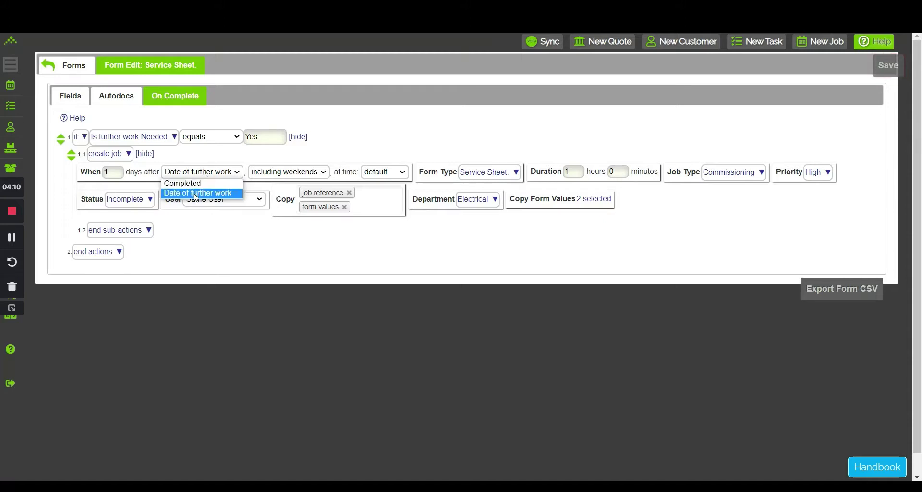
click(196, 193)
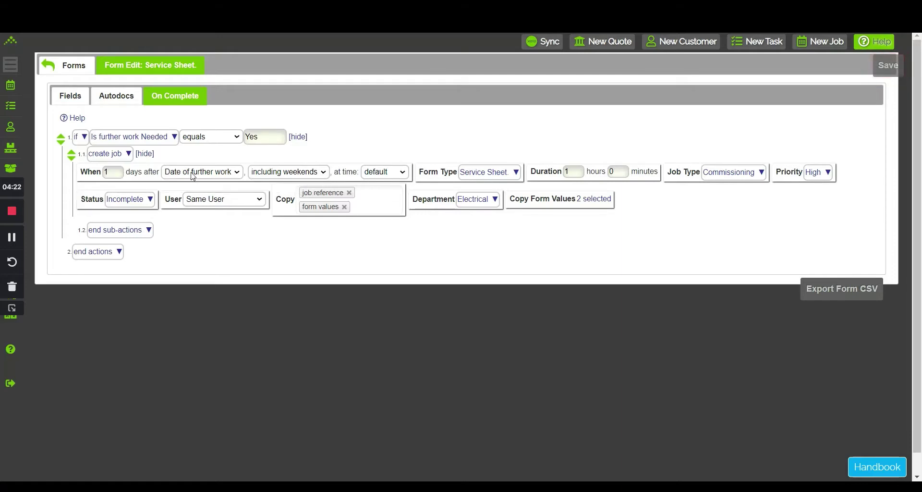
click(193, 173)
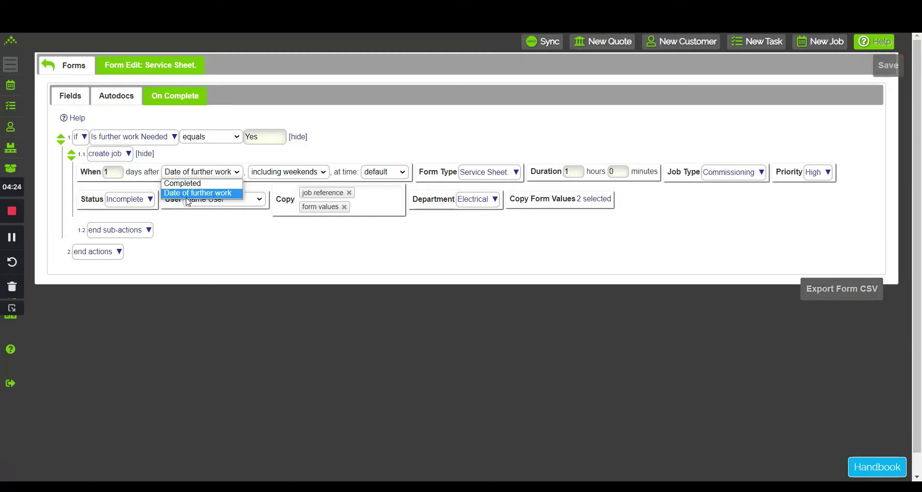
click(186, 195)
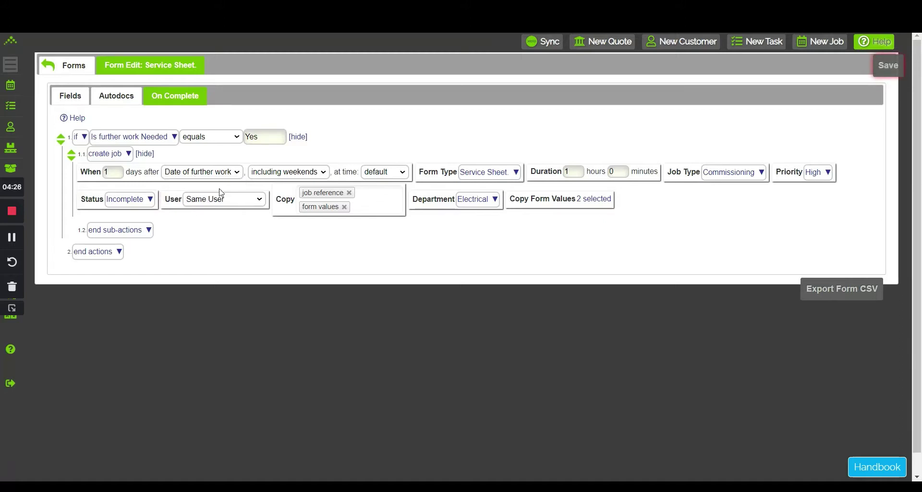
Review the weekend and start time options for scheduling the created job
click(276, 177)
click(276, 176)
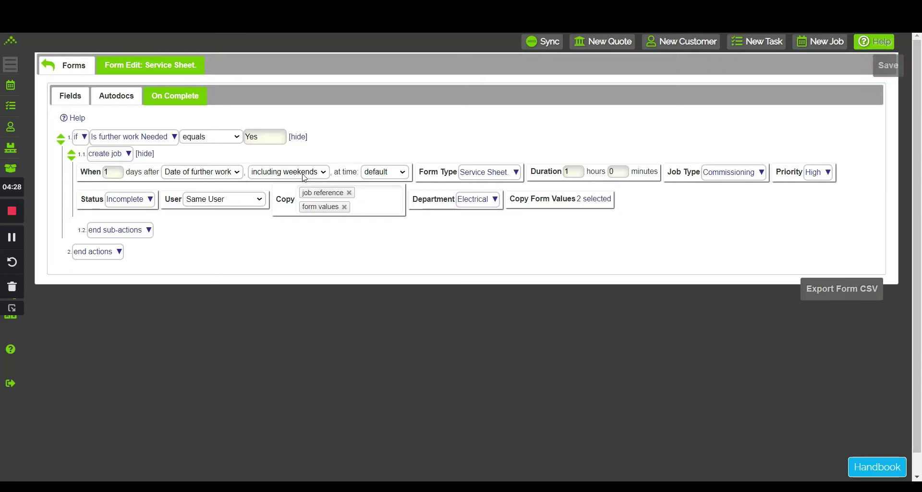
click(395, 174)
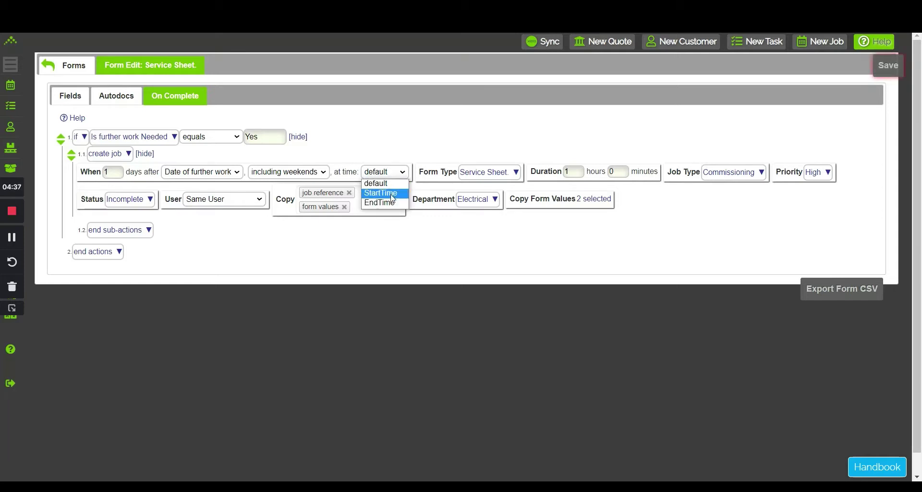
click(391, 169)
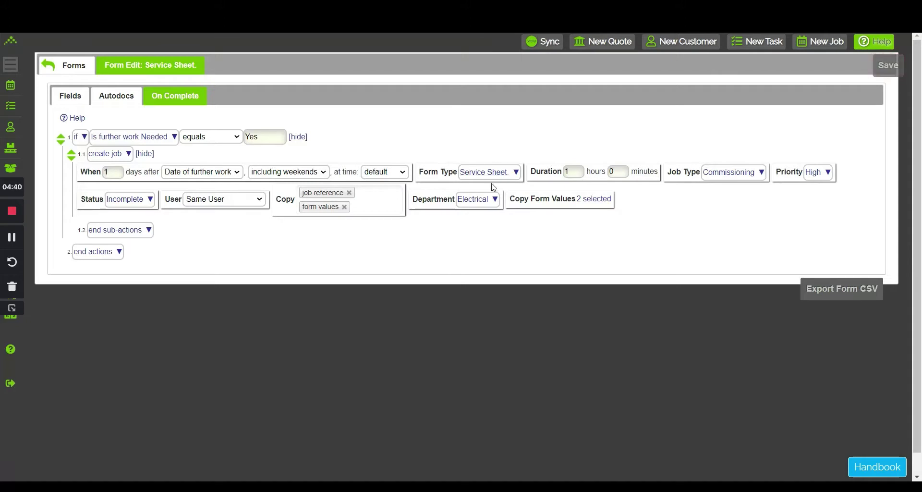
Configure the created job with form type Further Works, a duration of 2 hours and job type Further Works
click(518, 176)
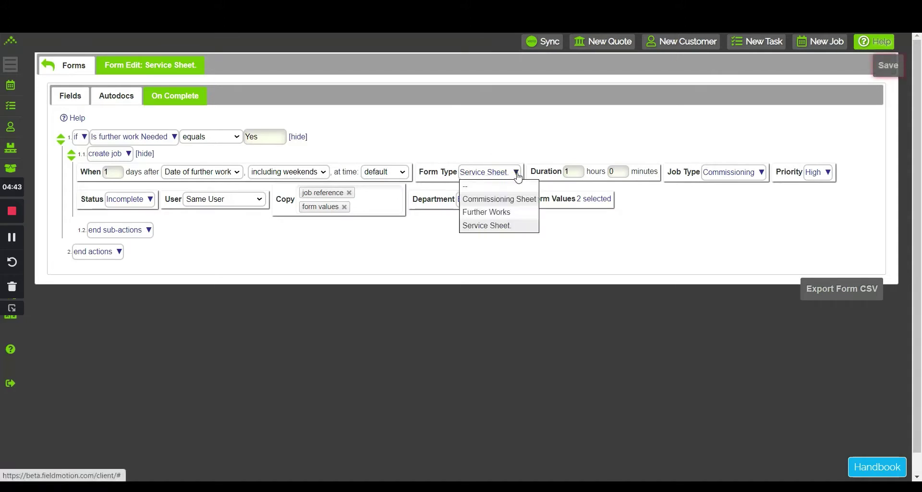
click(501, 217)
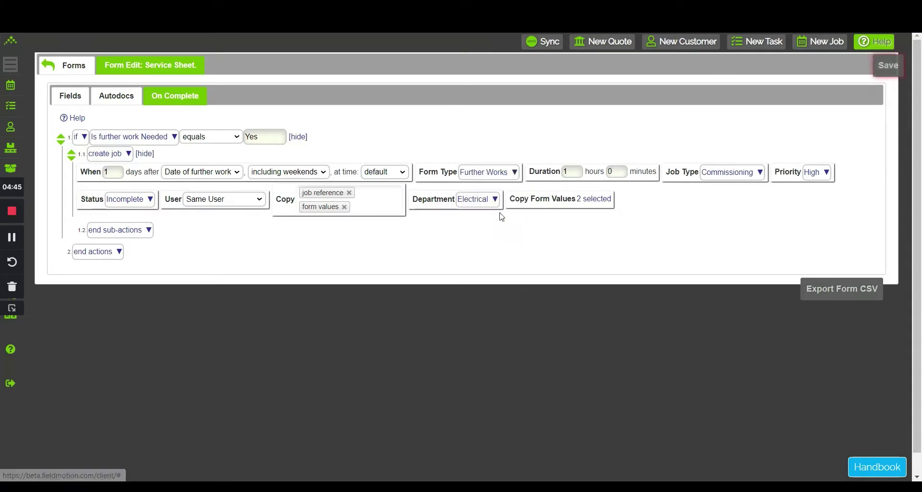
click(578, 169)
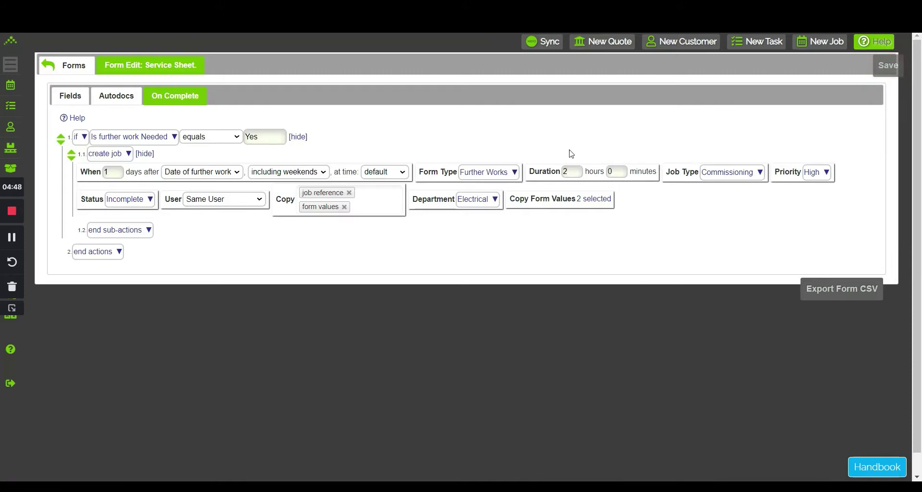
click(731, 176)
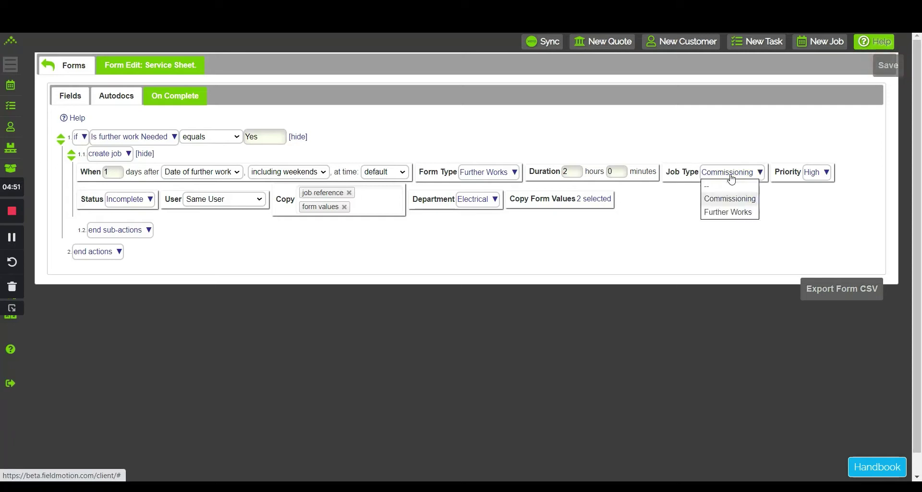
click(722, 212)
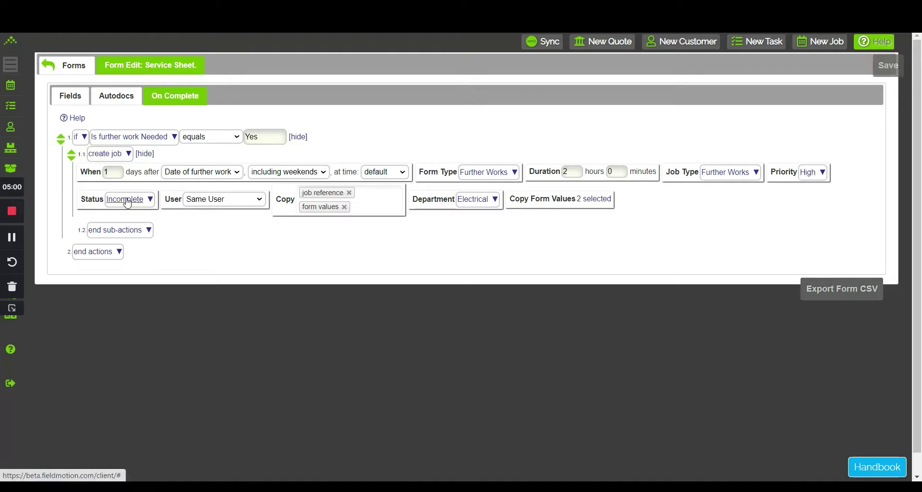
Assign the created job to Same User and check the available departments
click(233, 202)
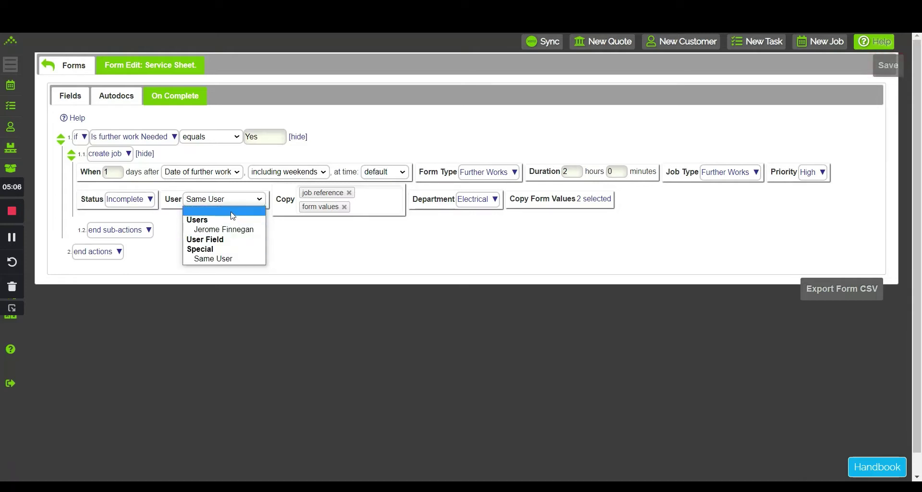
click(232, 214)
click(231, 202)
click(211, 259)
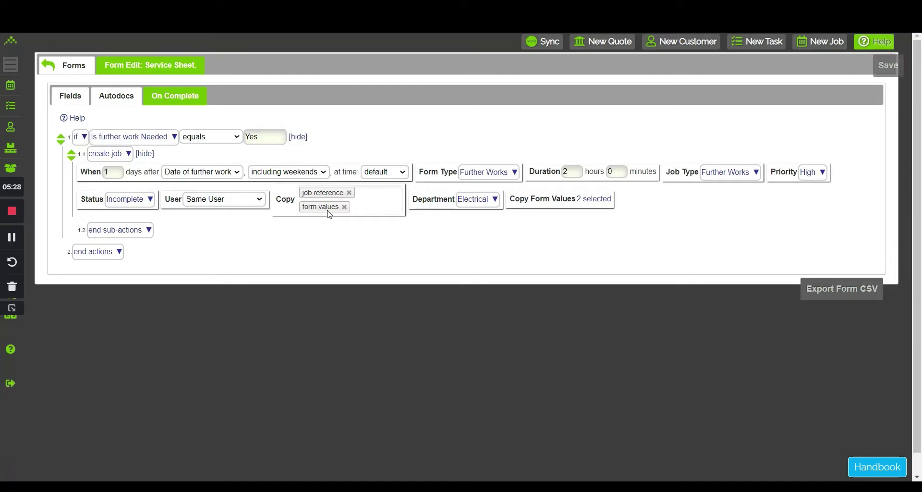
click(495, 201)
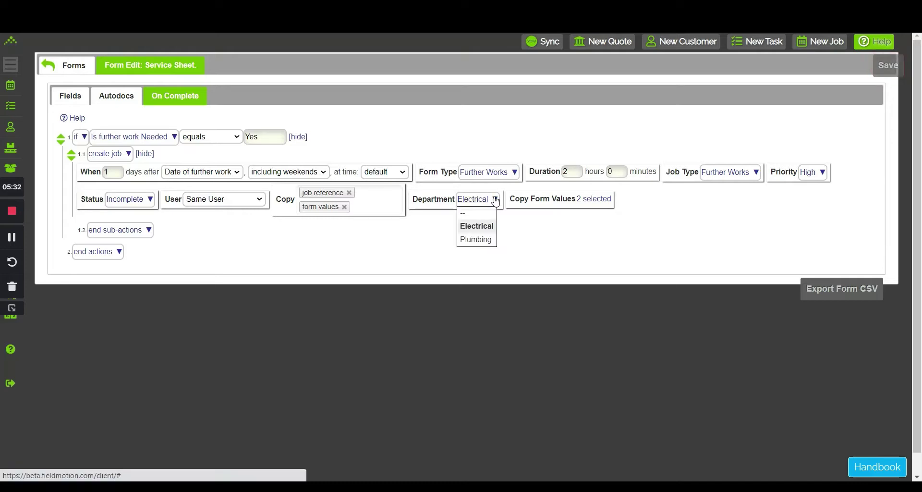
Map the Work Carried Out field to Work Carried Out in the form values copied to the created job
click(605, 203)
click(606, 203)
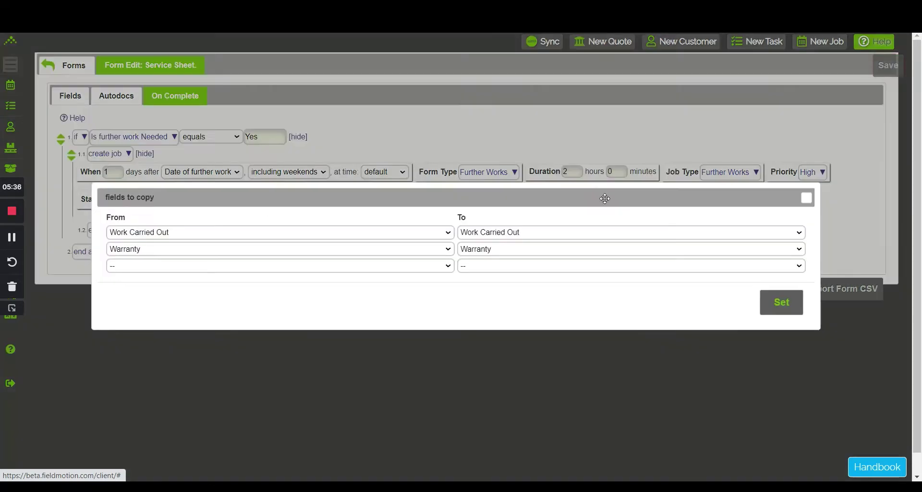
click(438, 236)
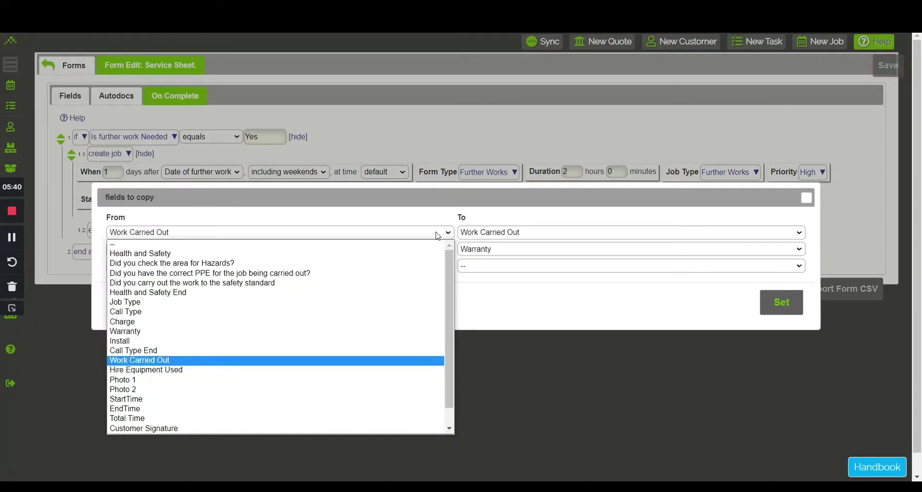
click(253, 364)
click(517, 235)
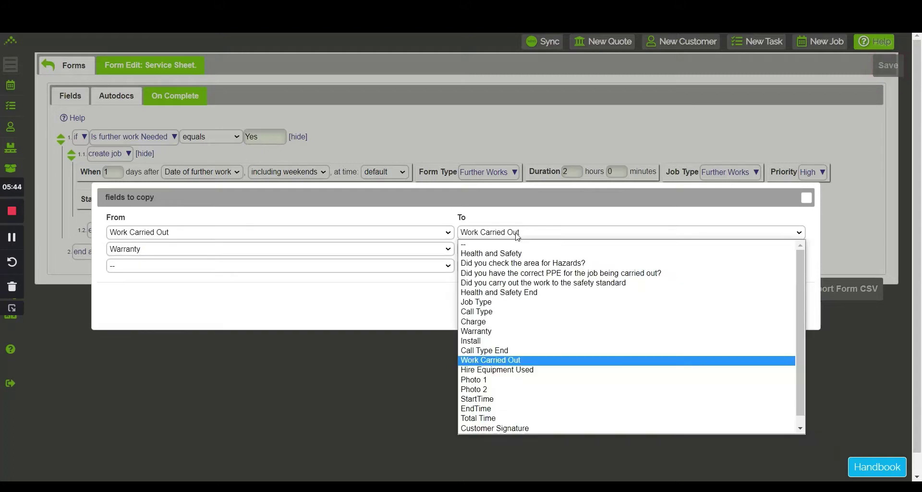
click(488, 362)
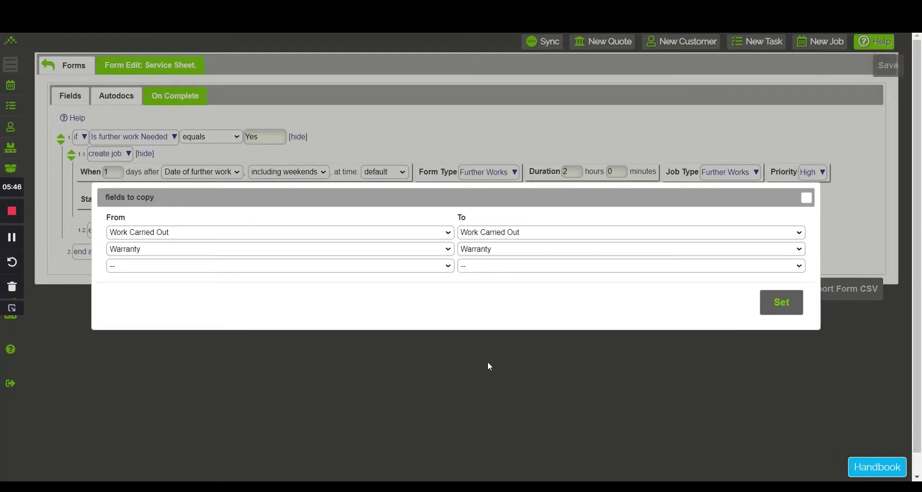
Choose Warranty as the second source field to copy and apply the field mapping
click(409, 253)
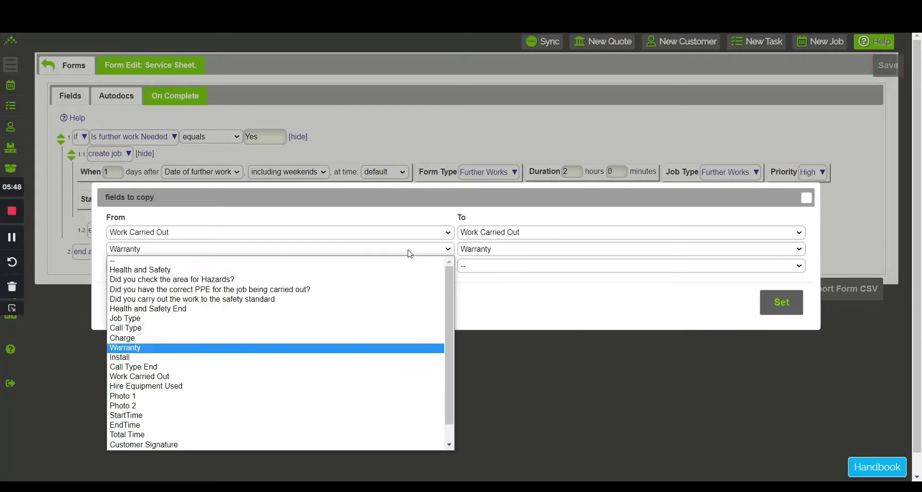
click(334, 347)
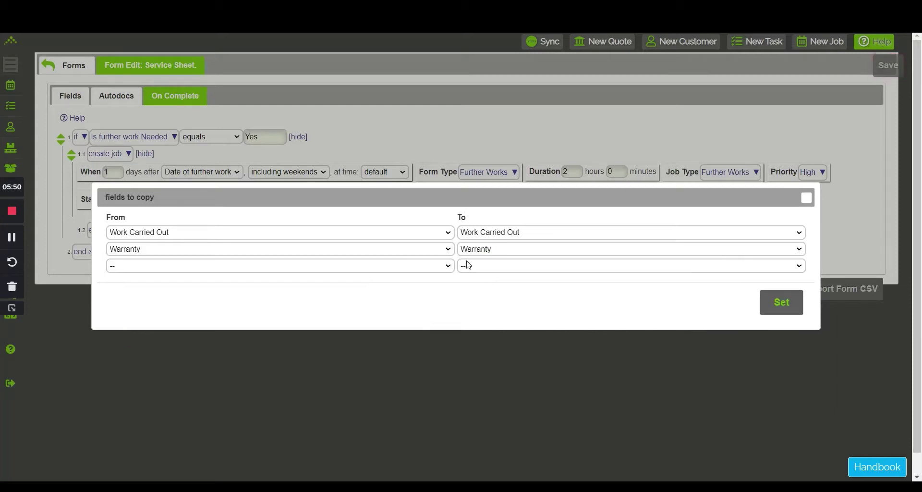
click(768, 302)
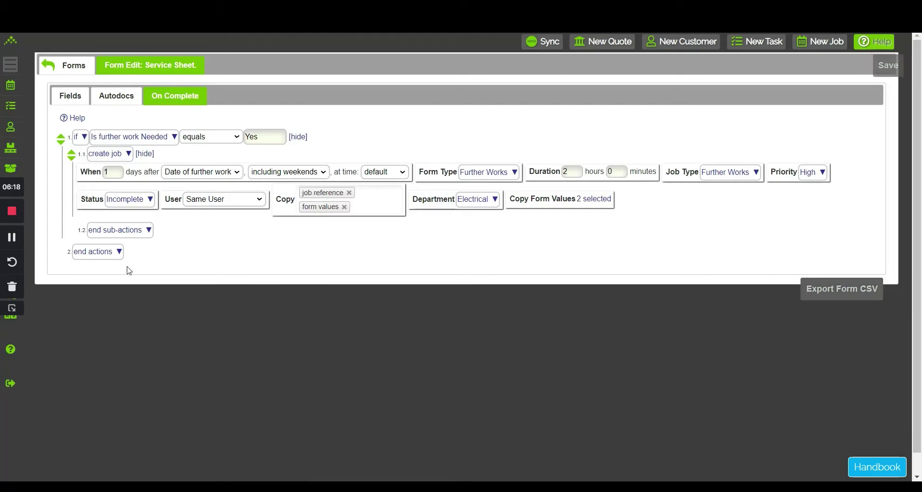
Add a send email action after the further work condition and enter info@ as its recipient
click(101, 255)
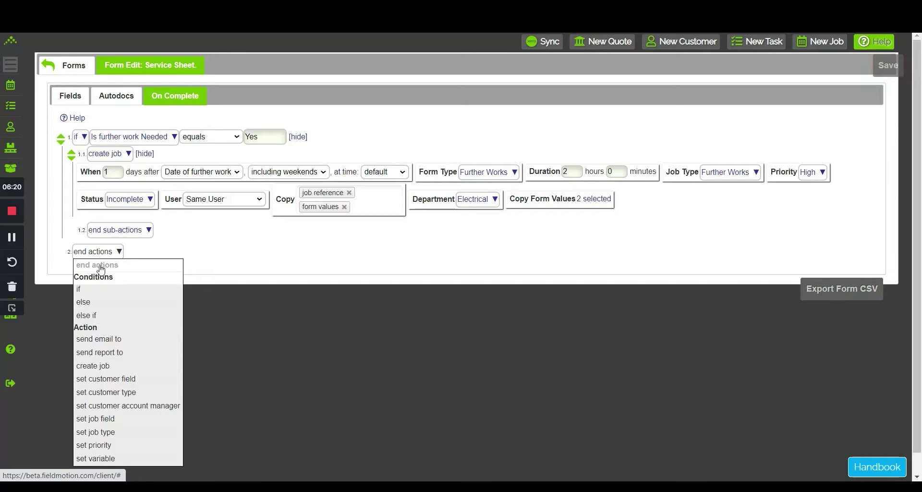
click(94, 340)
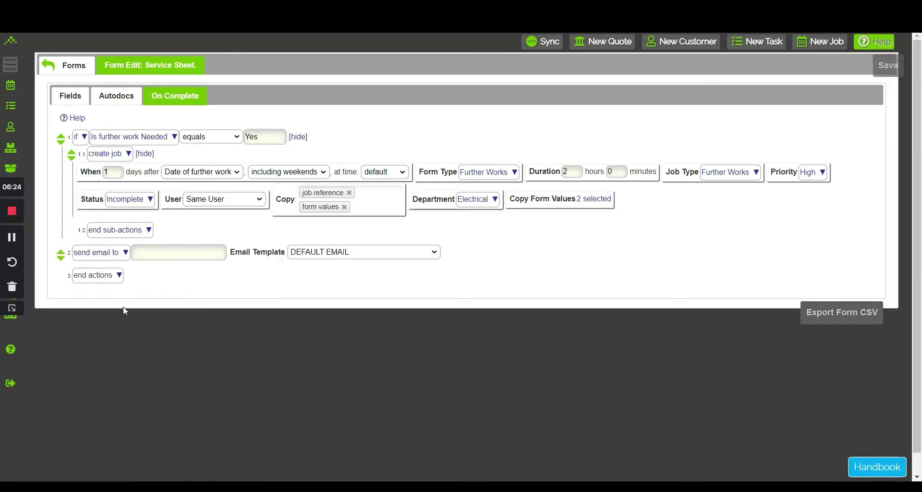
click(147, 251)
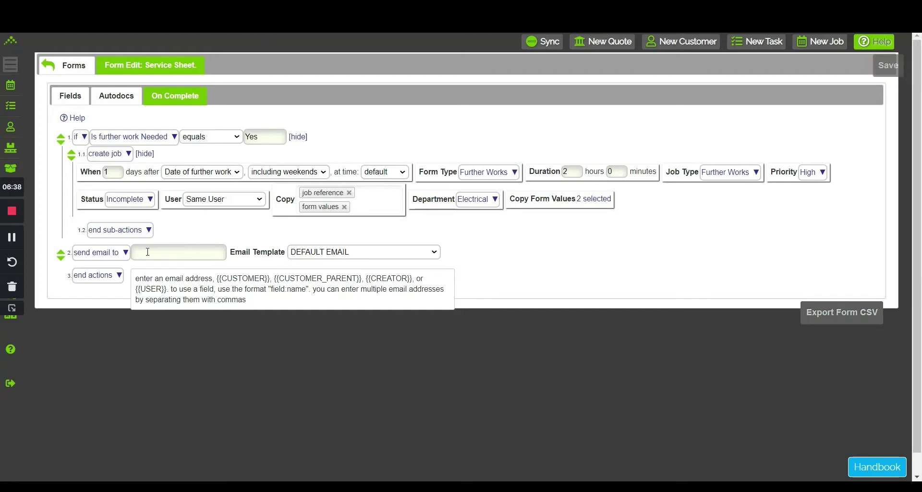
text(info@)
Add a second send email action and check which email templates are available for the first one
click(101, 276)
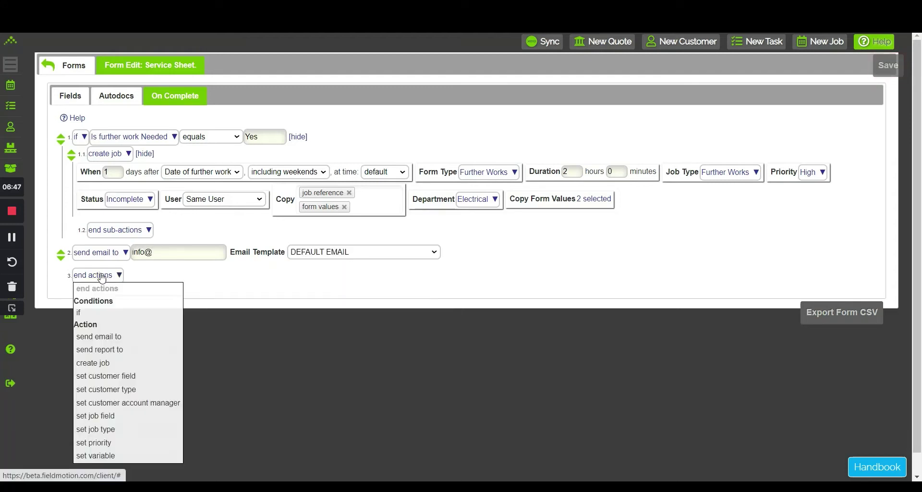
click(94, 337)
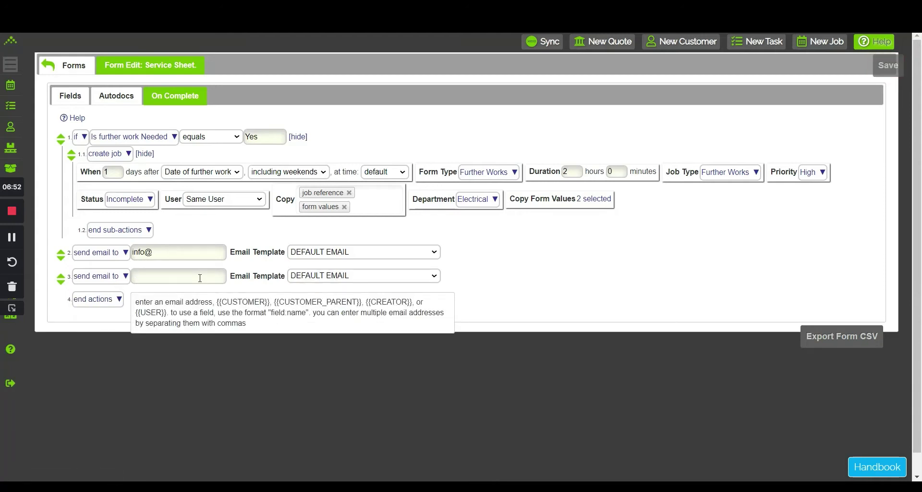
click(322, 253)
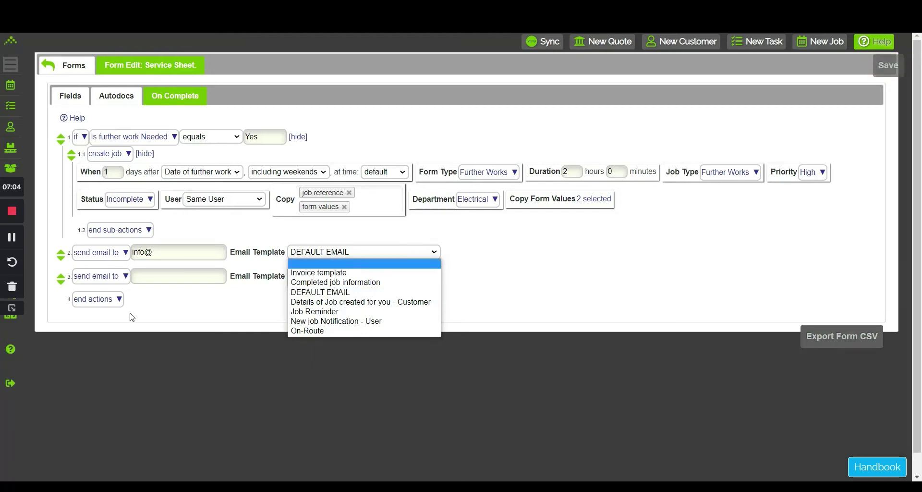
Add a send report action after the email actions with {{CUSTOMER}} as its recipient
click(97, 300)
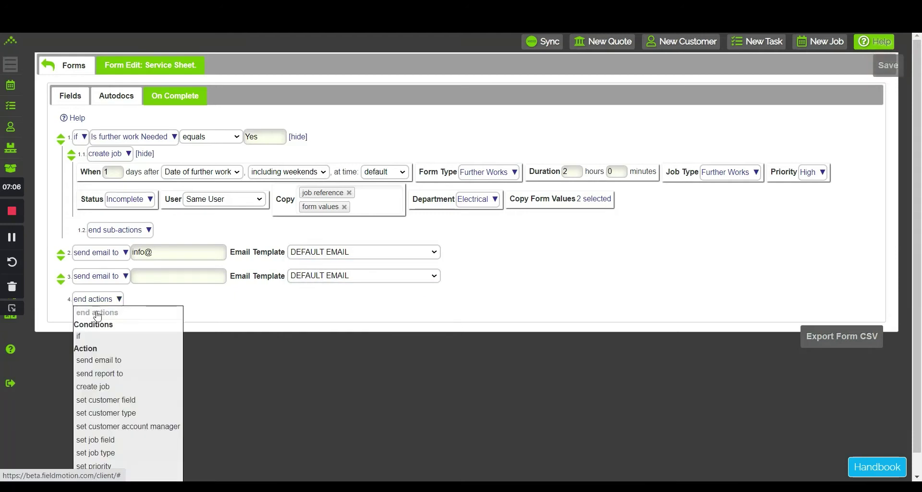
click(97, 375)
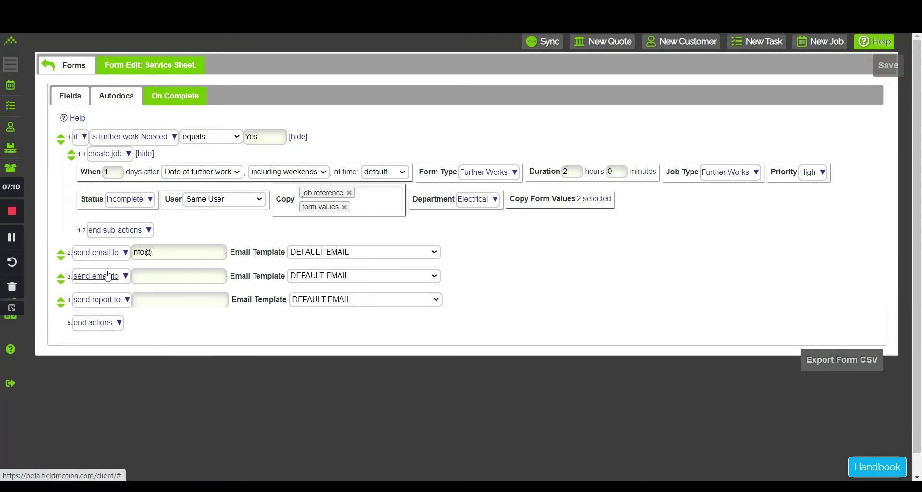
click(154, 273)
click(102, 302)
click(149, 299)
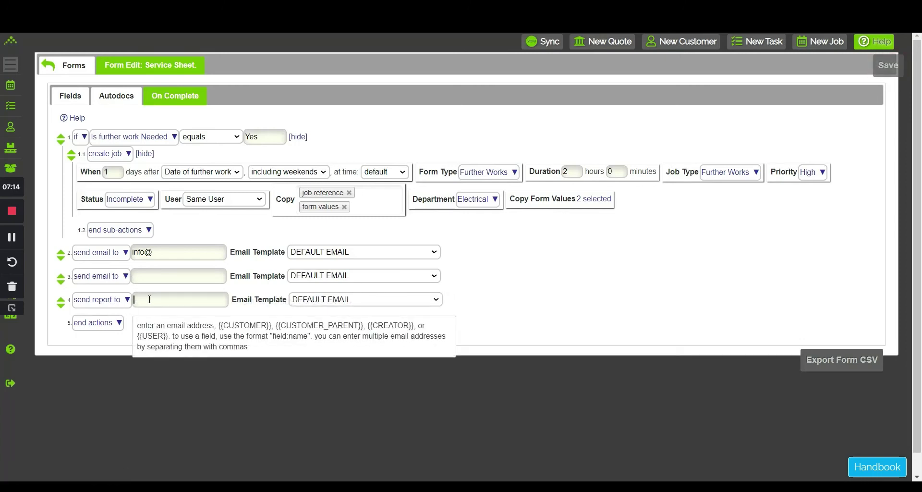
text({{CUSTOMER}})
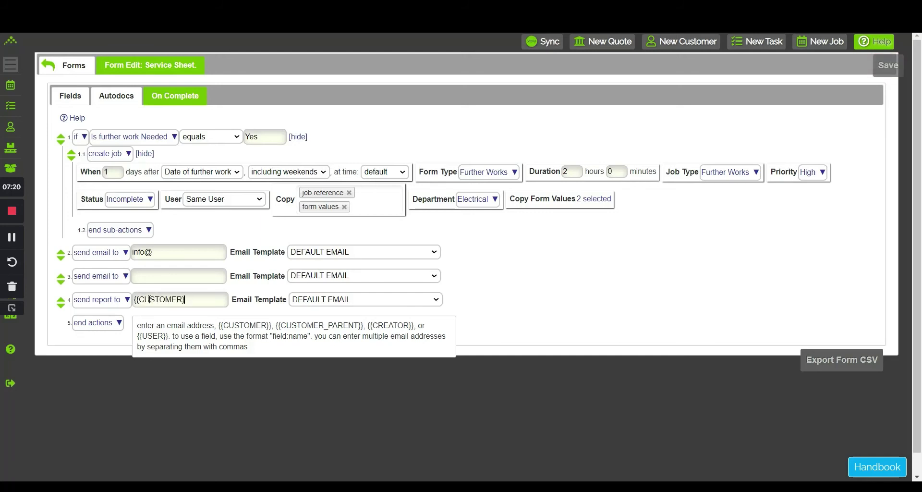